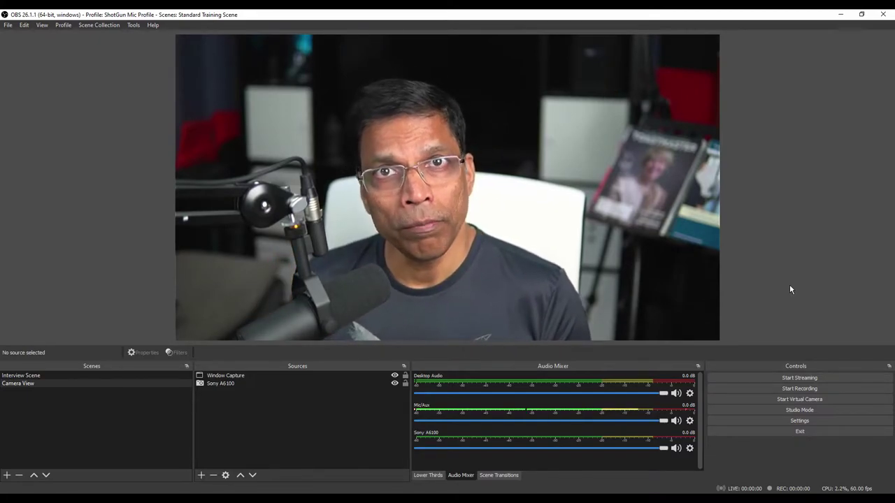
# - Open Settings, review the Audio devices, then view the Output page (Simple mode, 2500 Kbps, NVENC, mkv)
pyautogui.click(797, 422)
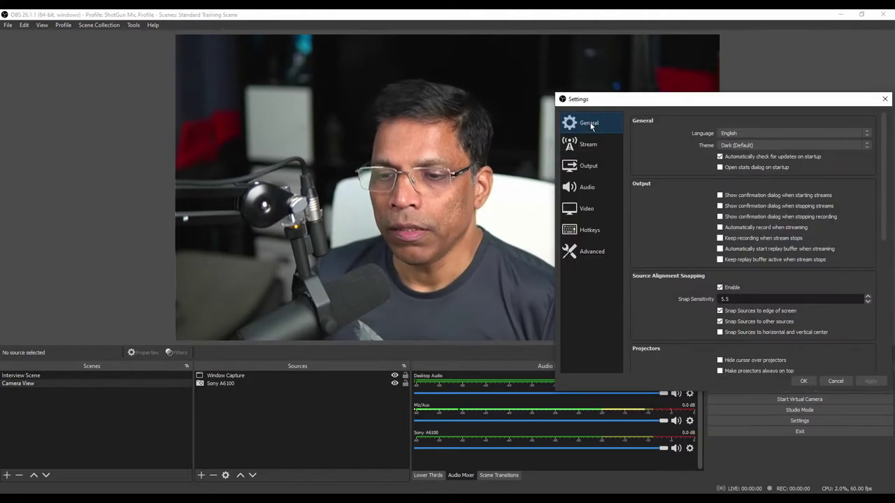
pyautogui.click(586, 187)
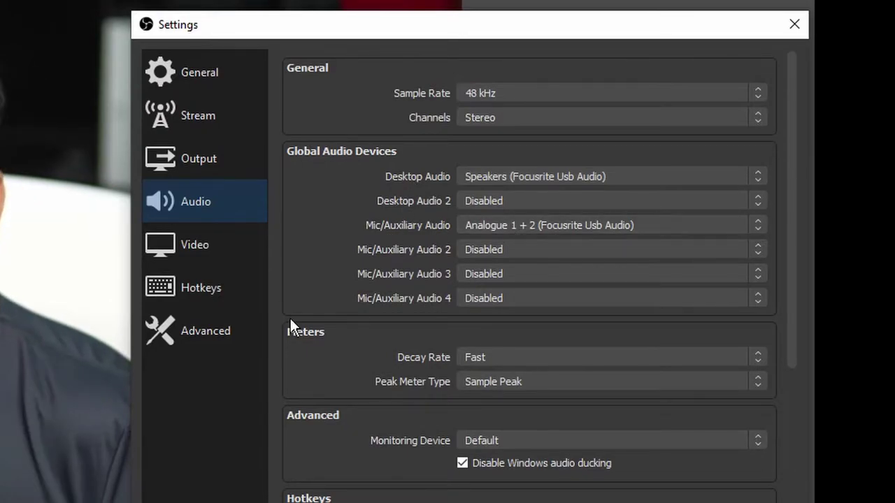
pyautogui.click(212, 160)
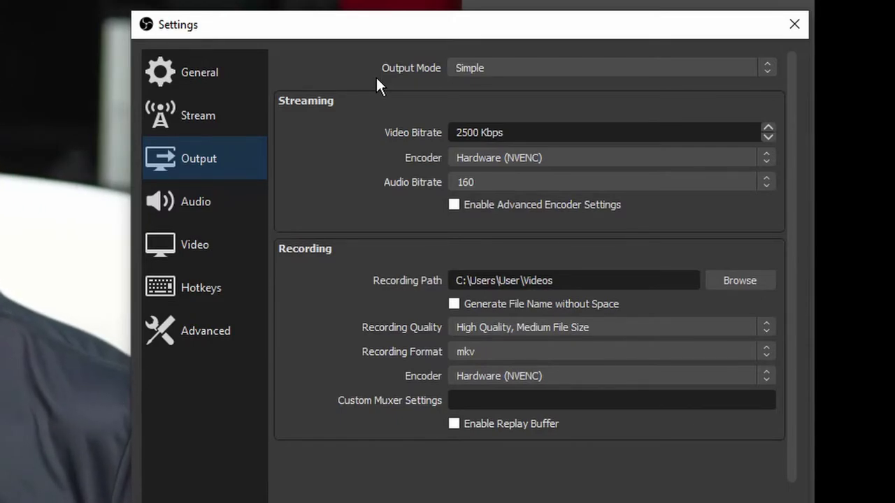
# - Switch Output Mode to Advanced and enable Audio Tracks 2 and 3 on the Recording tab
pyautogui.click(586, 64)
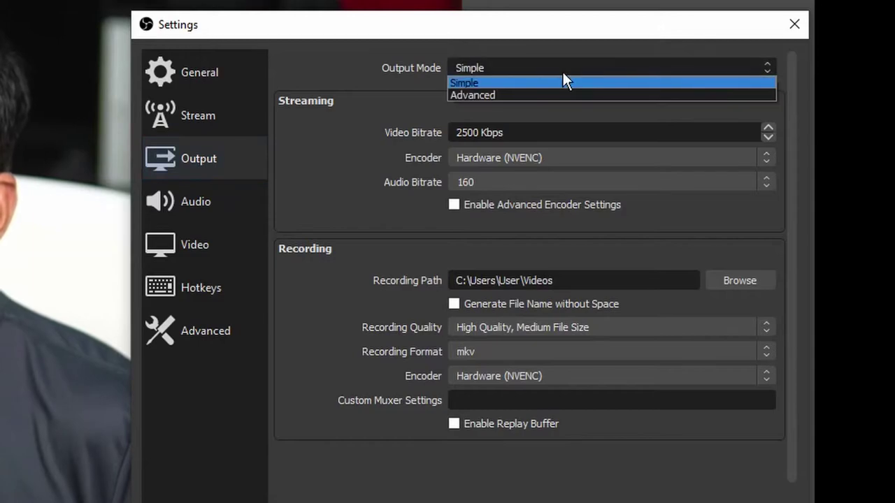
pyautogui.click(498, 95)
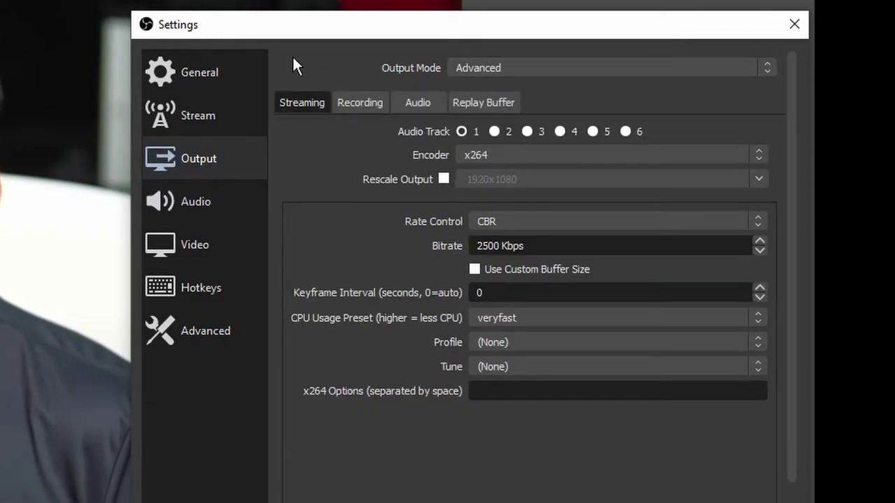
pyautogui.click(360, 105)
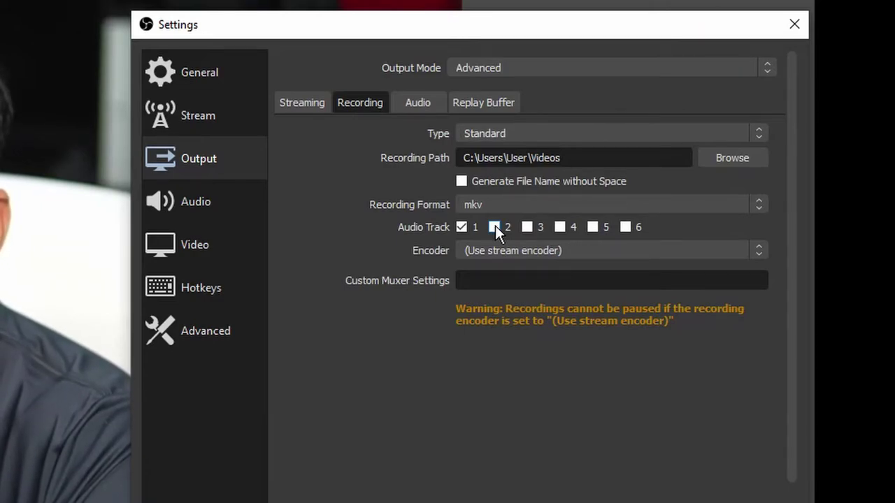
pyautogui.click(495, 227)
pyautogui.click(527, 227)
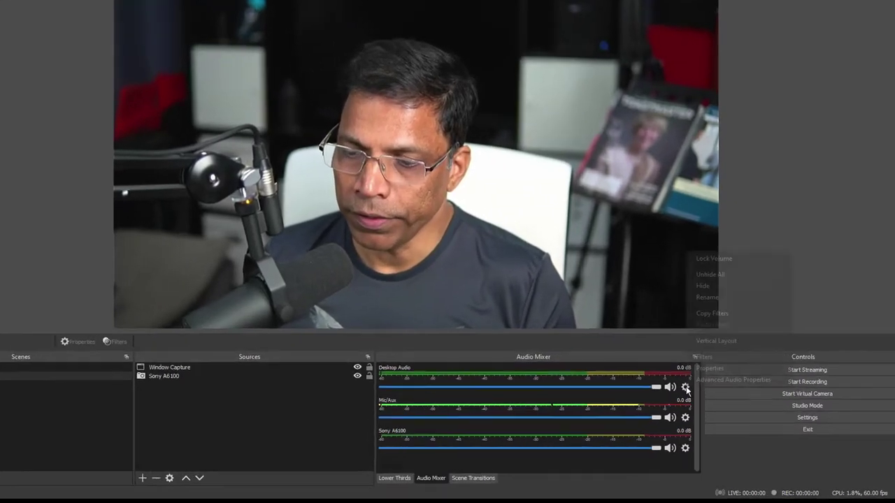
# - From the Desktop Audio gear, open Advanced Audio Properties and set Desktop Audio to Monitor and Output
pyautogui.click(690, 394)
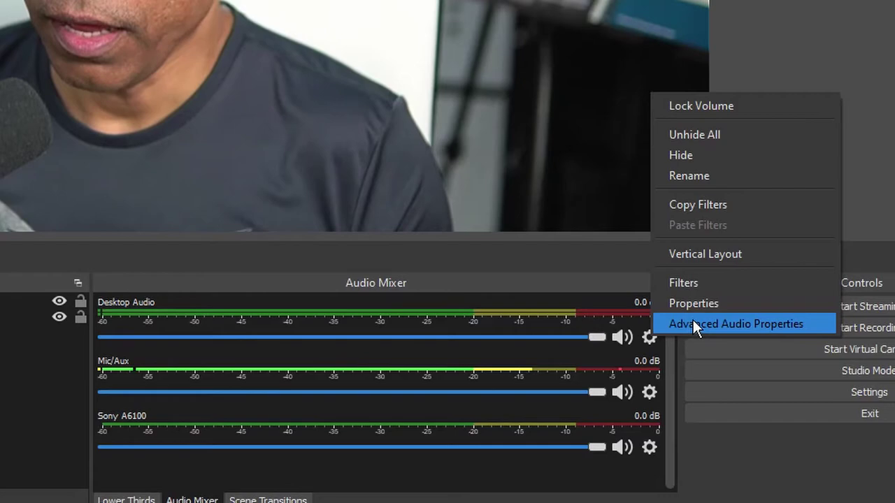
pyautogui.click(692, 322)
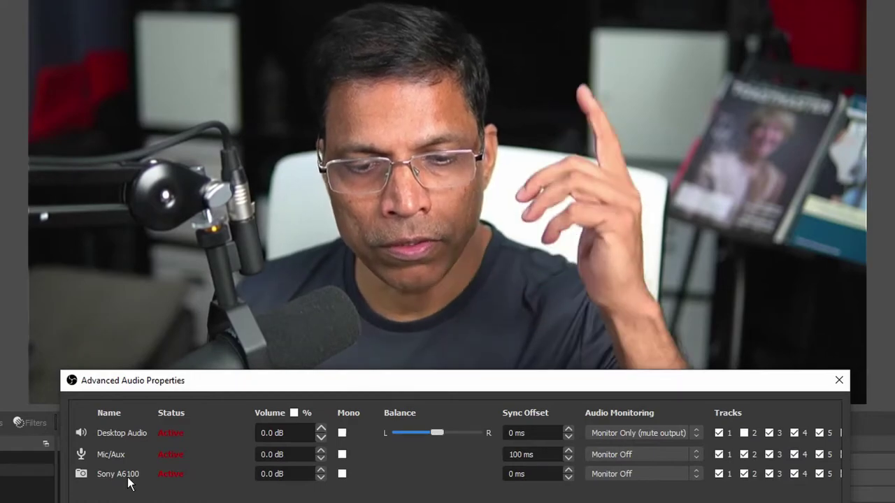
pyautogui.click(636, 432)
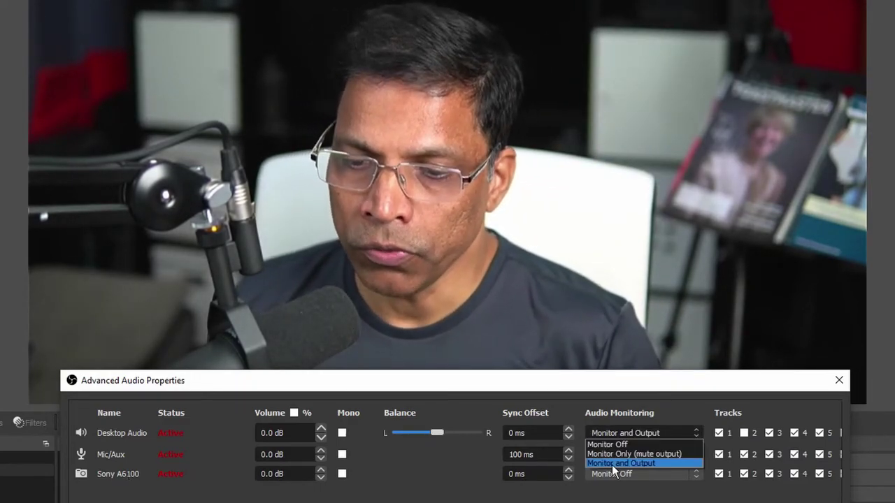
pyautogui.click(614, 464)
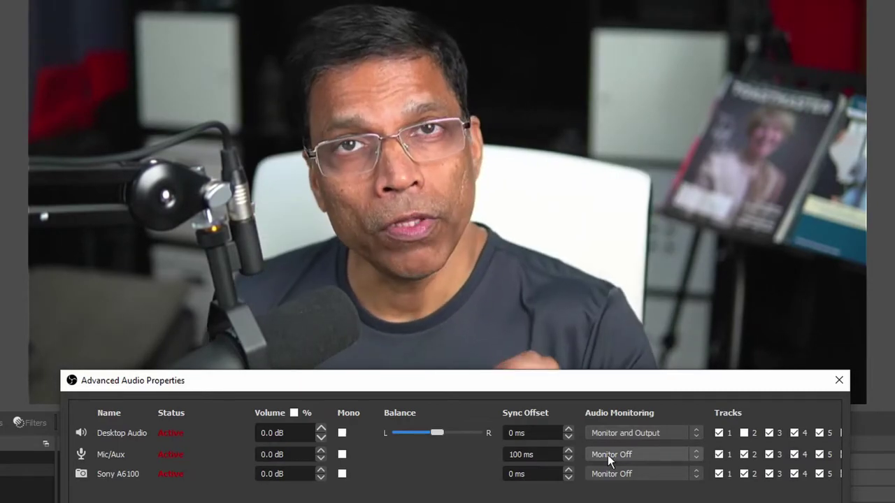
# - Change Mic/Aux audio monitoring from Monitor Off to Monitor and Output
pyautogui.click(608, 455)
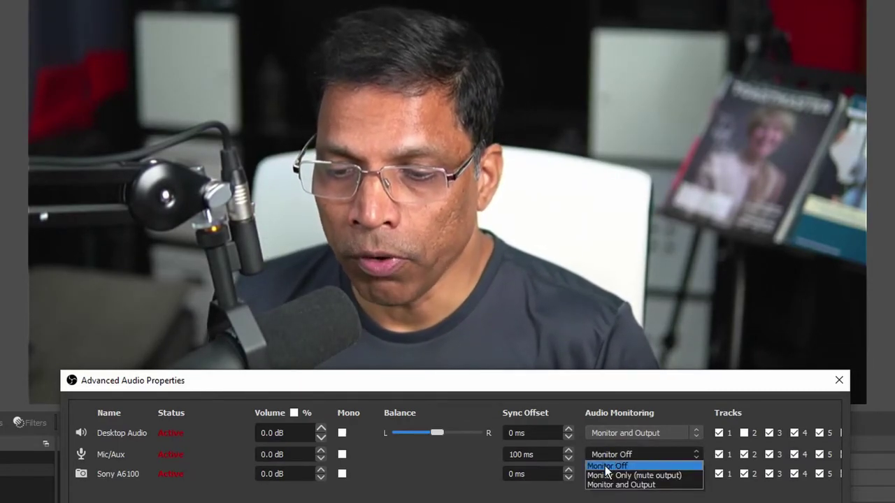
pyautogui.click(605, 465)
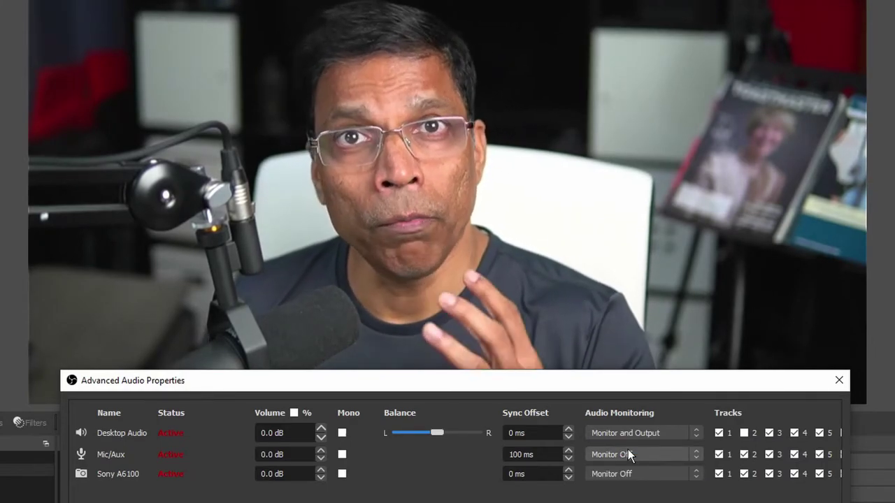
pyautogui.click(628, 451)
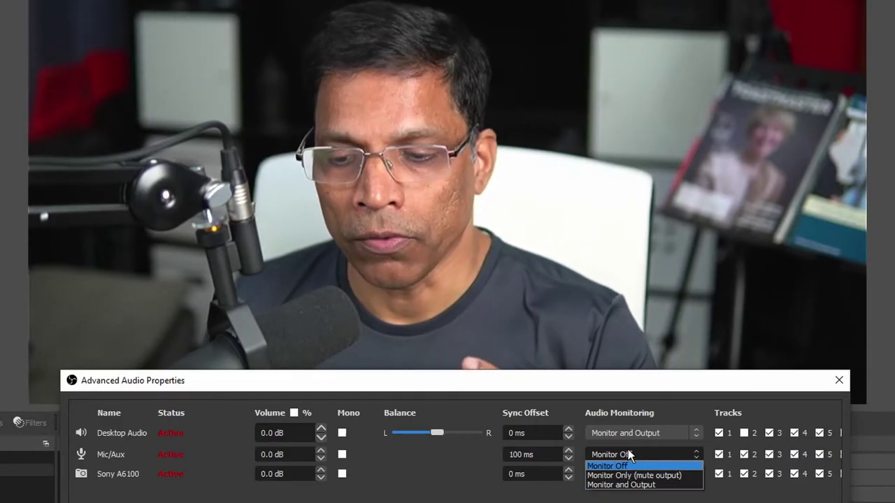
pyautogui.click(621, 484)
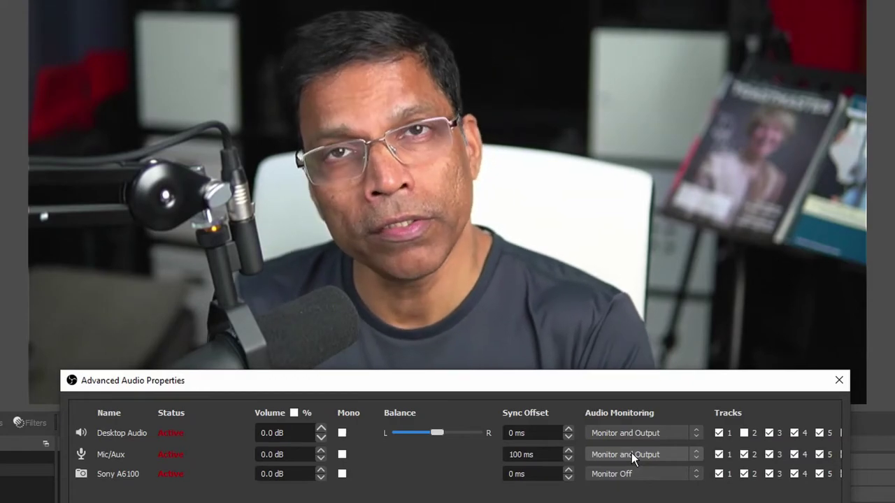
# - Return Mic/Aux monitoring to Monitor Off and remove Desktop Audio from tracks 3, 4 and 5
pyautogui.press('Up')
pyautogui.press('Up')
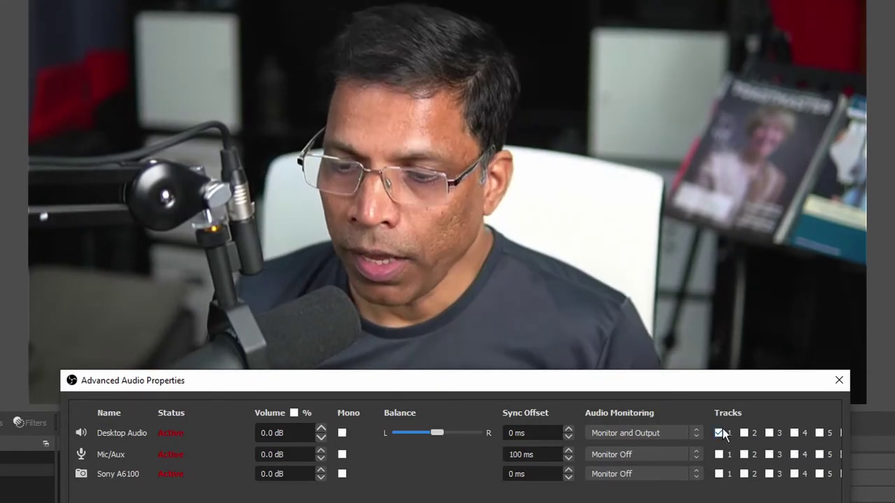
pyautogui.click(769, 433)
pyautogui.click(794, 432)
pyautogui.click(819, 433)
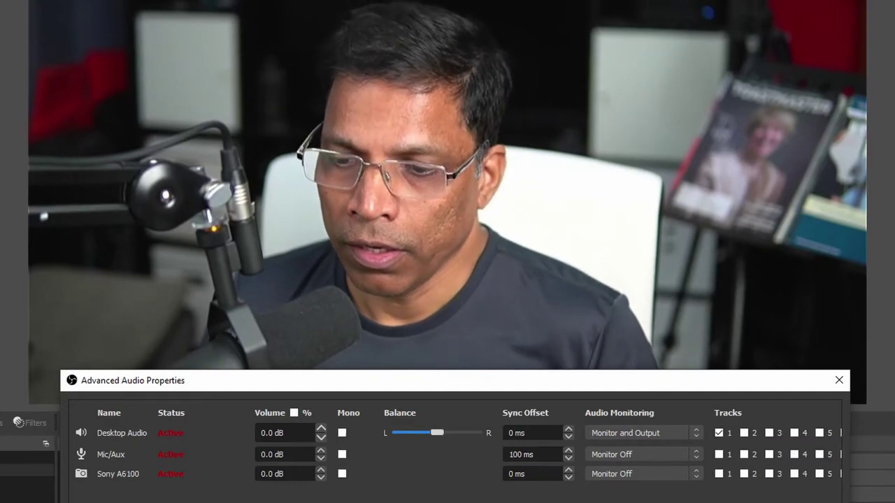
# - Tick track 2 and track 3 for Mic/Aux, and track 3 for Desktop Audio
pyautogui.click(744, 454)
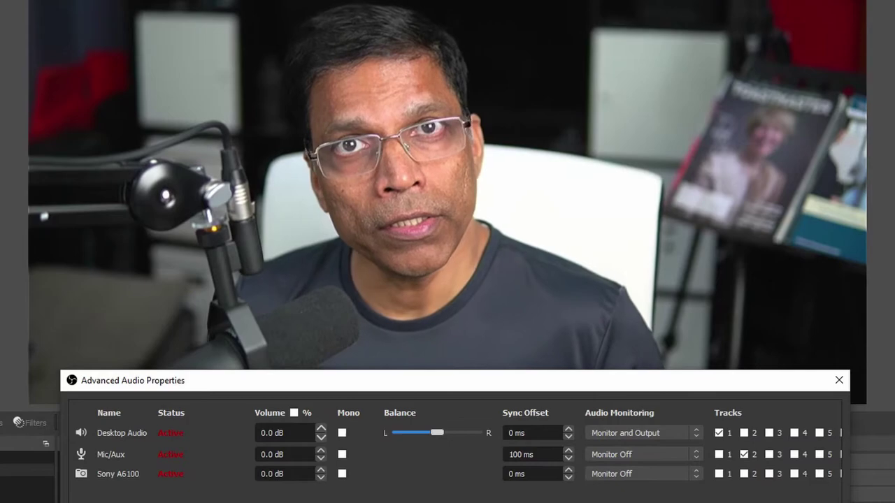
pyautogui.click(771, 433)
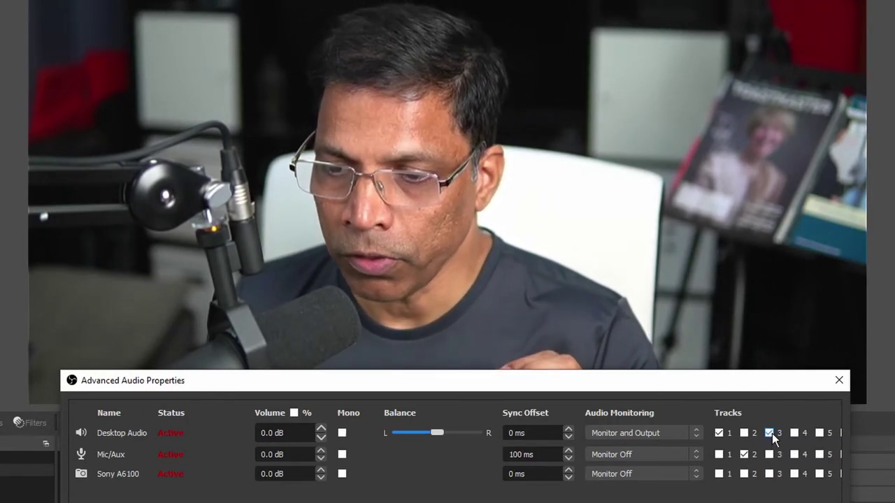
pyautogui.click(769, 455)
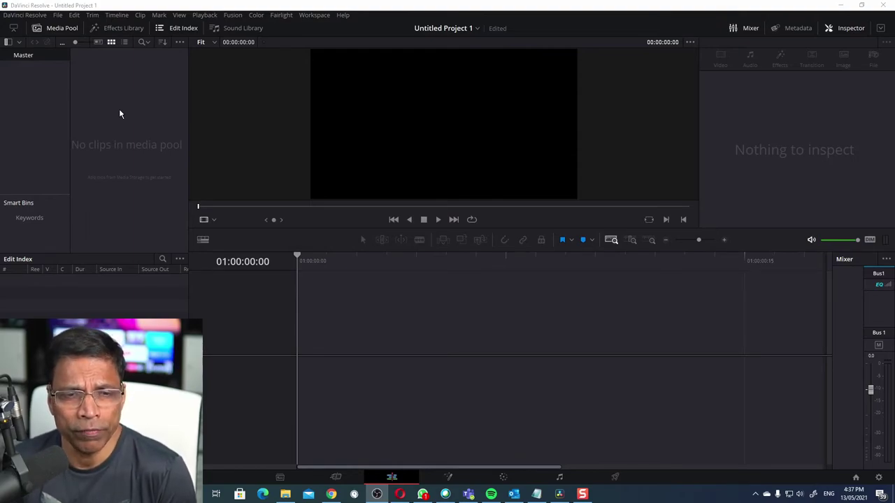
pyautogui.click(120, 114)
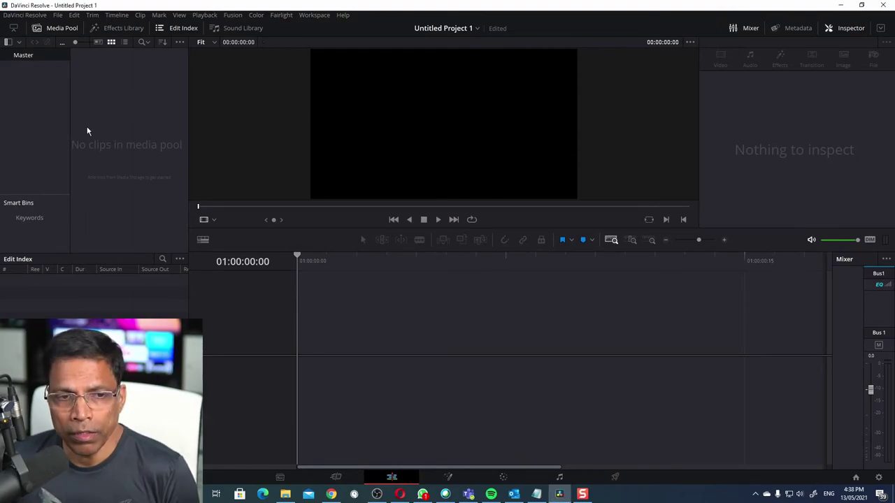
pyautogui.rightClick(88, 131)
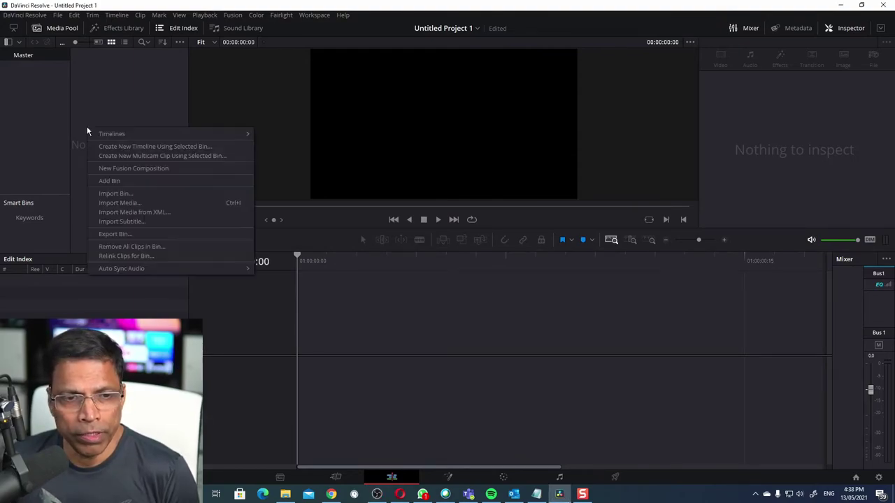
pyautogui.click(120, 203)
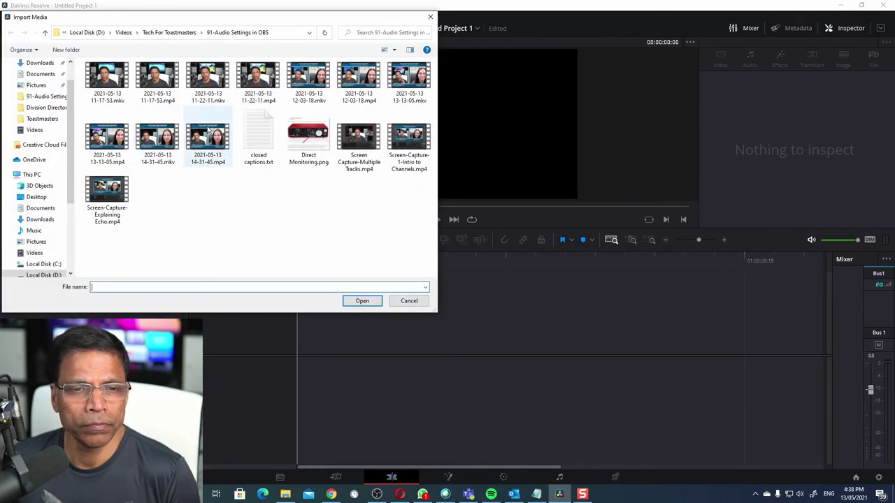
pyautogui.click(204, 136)
pyautogui.click(361, 300)
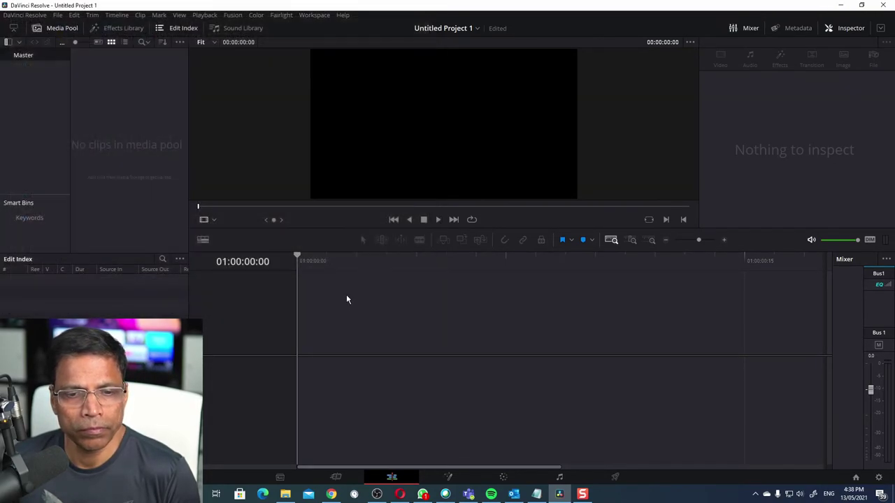
pyautogui.moveTo(103, 75); pyautogui.dragTo(327, 334)
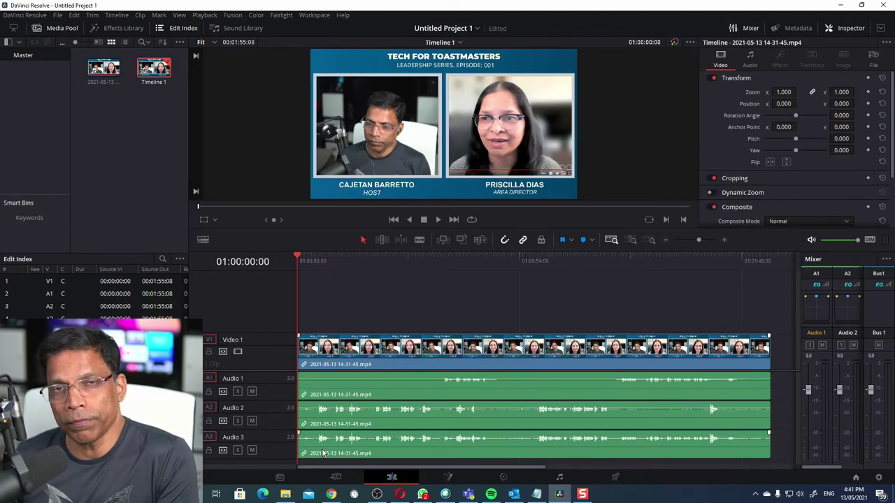
# - Mute Audio 3 and Audio 2, play to hear Audio 1 alone, then unmute Audio 2 and replay
pyautogui.click(251, 450)
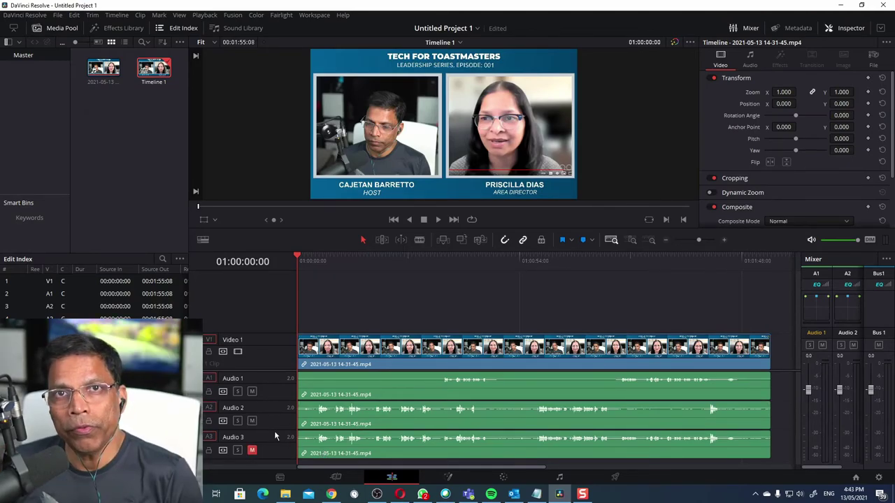
pyautogui.click(252, 421)
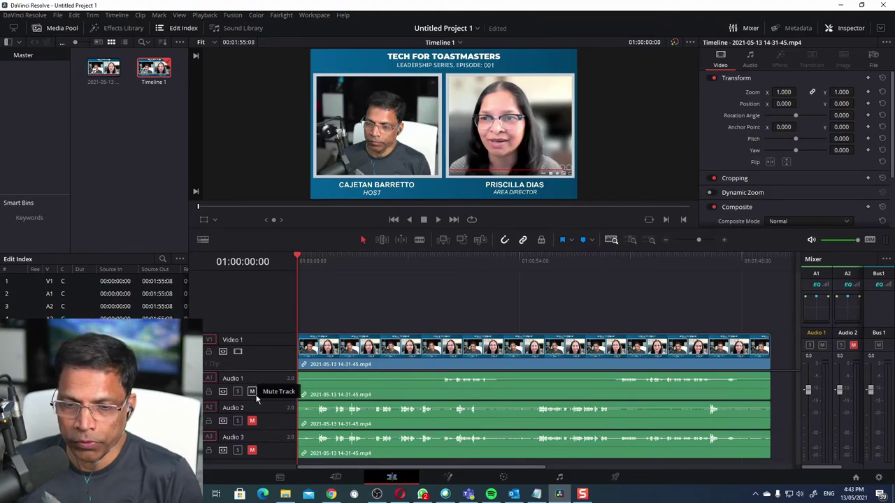
pyautogui.click(438, 220)
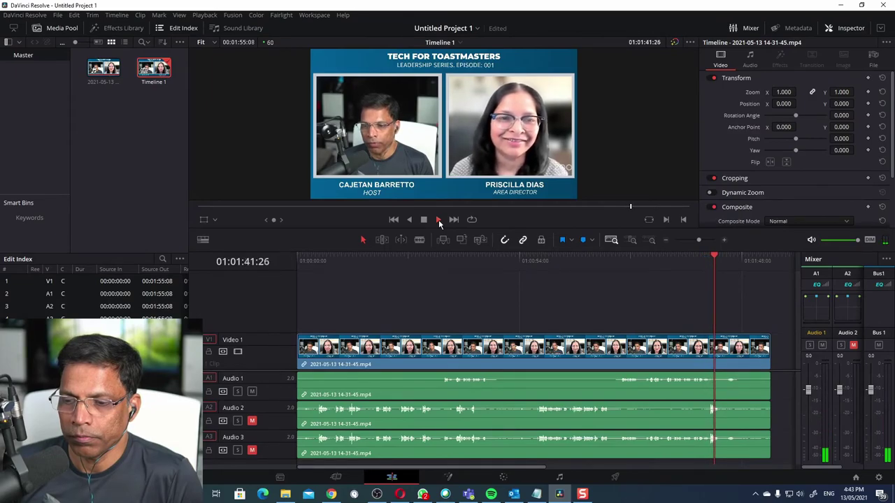
pyautogui.click(437, 218)
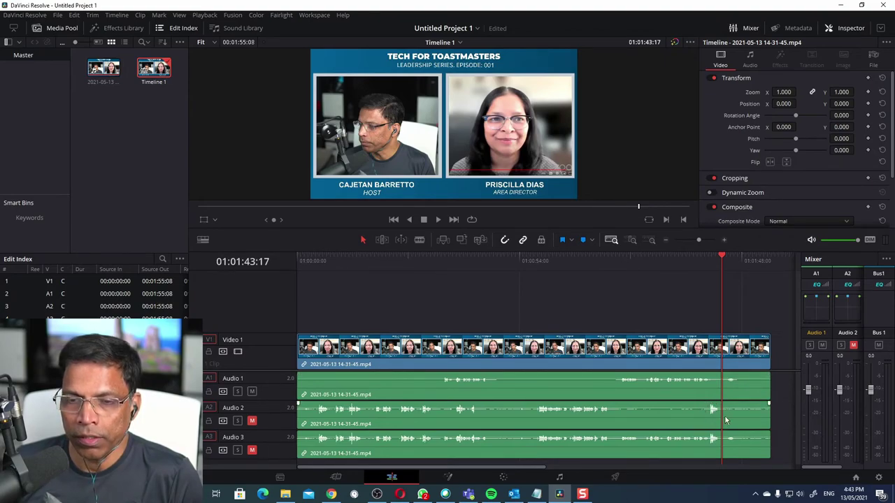
pyautogui.click(252, 421)
pyautogui.press('space')
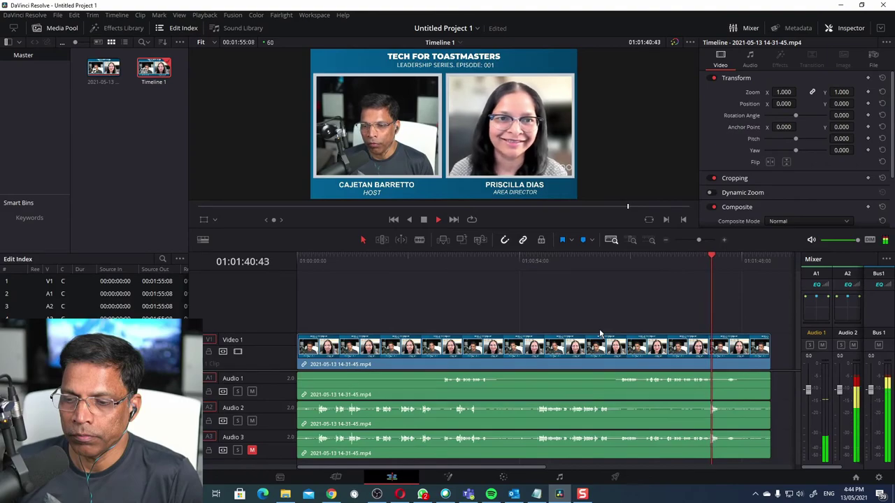
# - Stop playback, move the playhead back to about 01:01:36 and play the clip again
pyautogui.press('space')
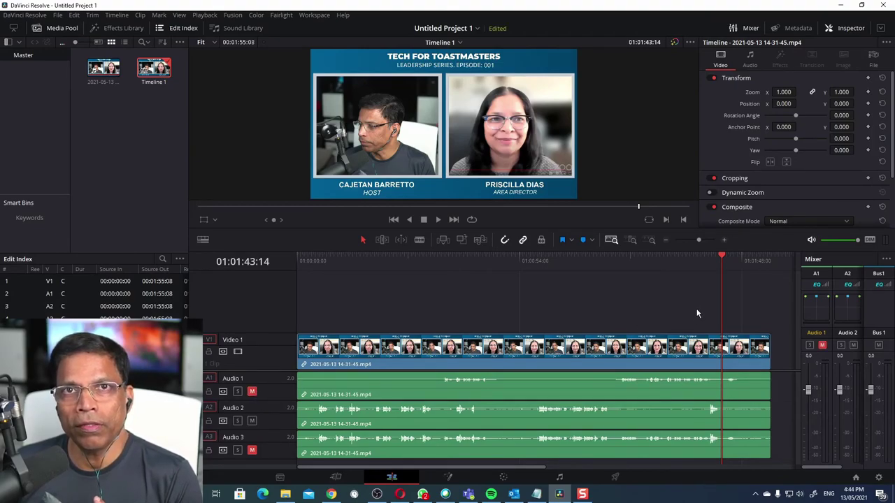
pyautogui.moveTo(723, 255); pyautogui.dragTo(693, 256)
pyautogui.click(439, 219)
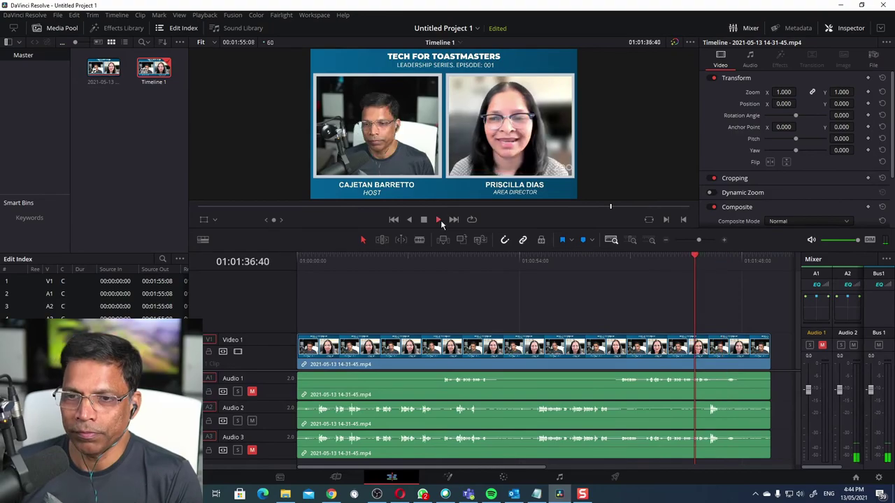